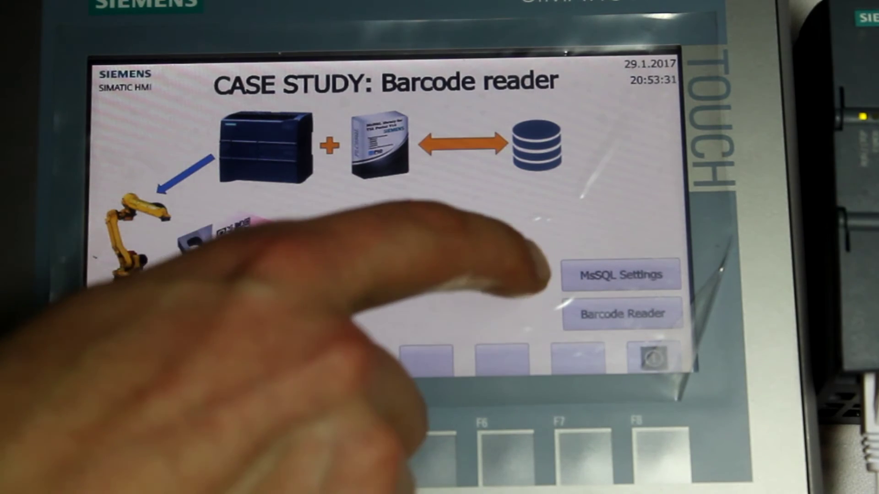
# - Open the MsSQL Settings screen from the case study home screen
pyautogui.click(621, 274)
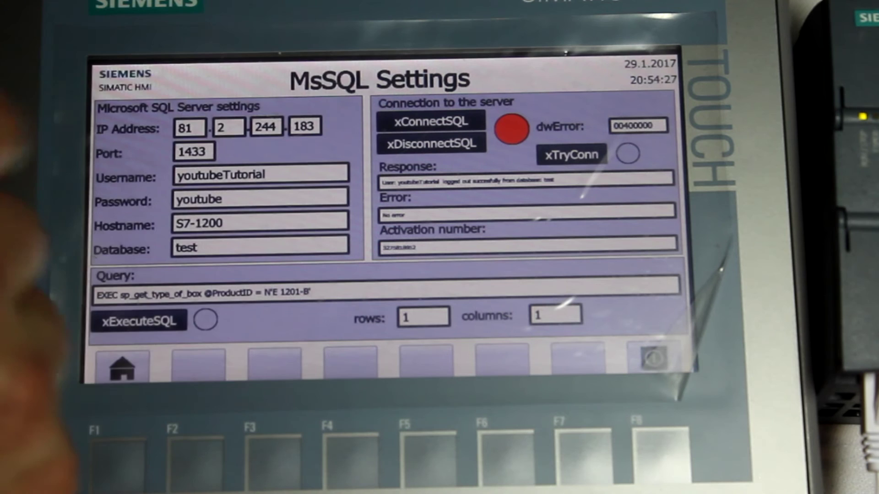
# - Connect with xConnectSQL until the lamp turns green, then run the E 1201-B query with xExecuteSQL
pyautogui.click(431, 121)
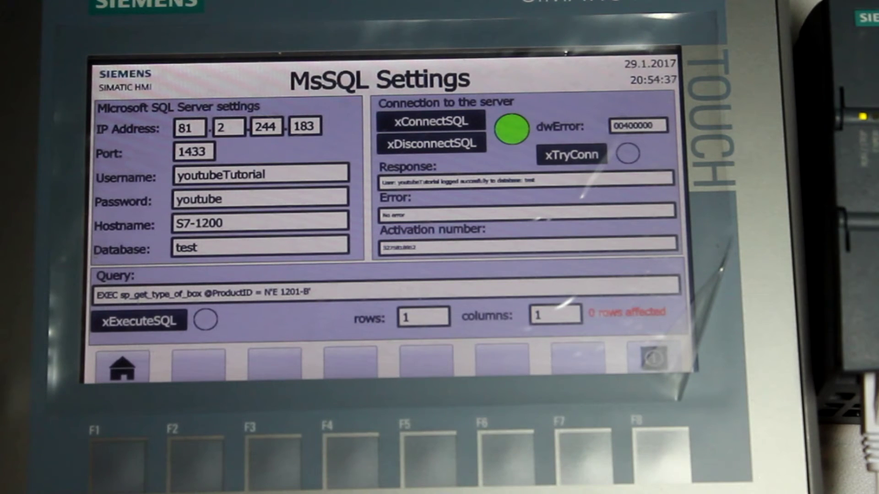
pyautogui.click(419, 120)
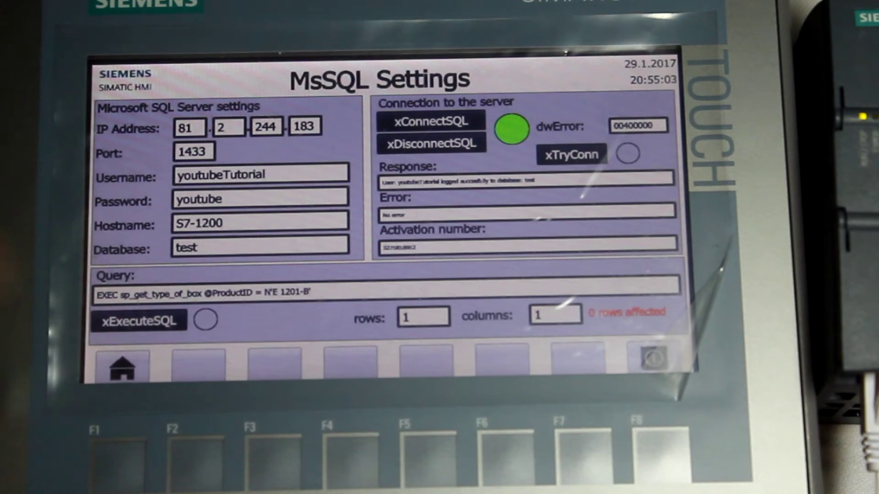
pyautogui.click(137, 321)
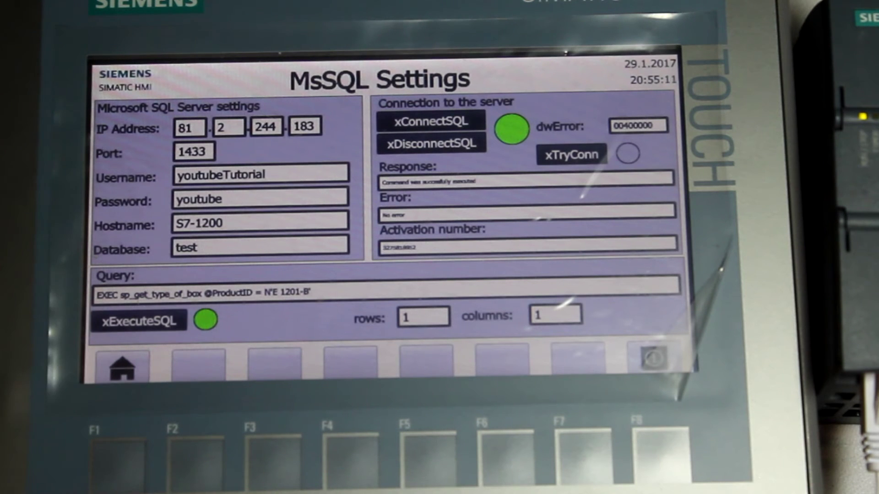
# - Disconnect with xDisconnectSQL and go via Home to the Barcode Reader screen
pyautogui.click(431, 143)
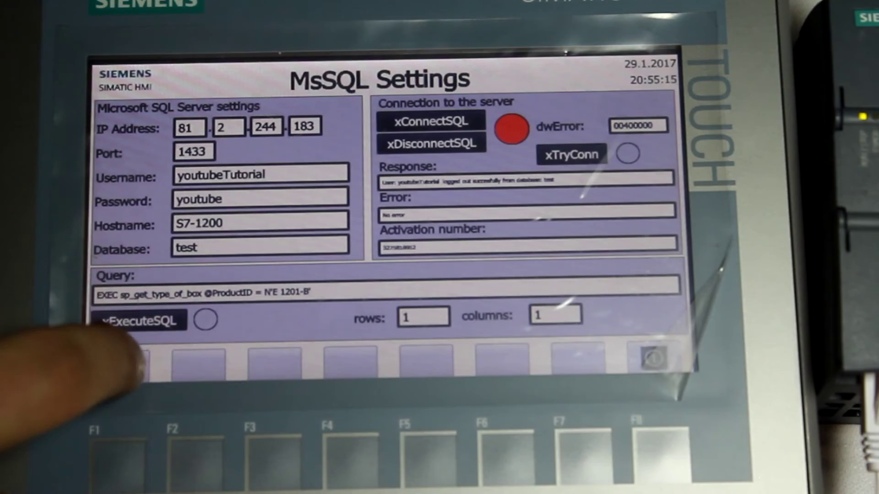
pyautogui.click(122, 367)
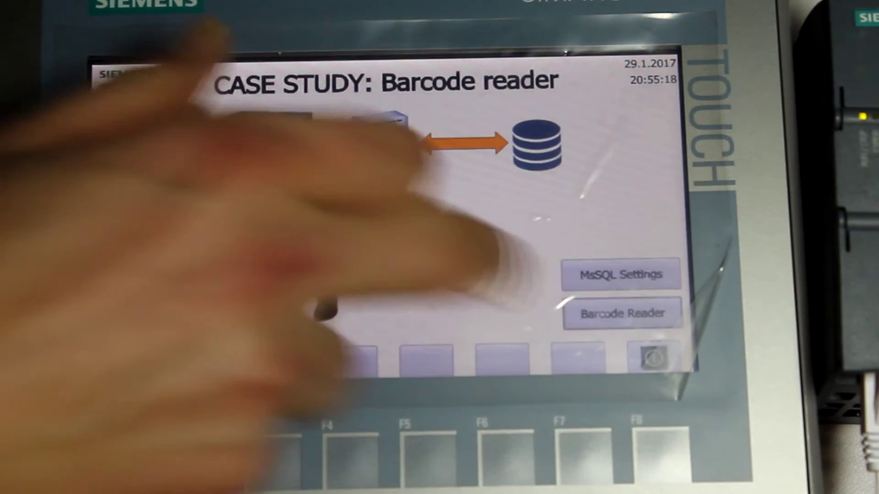
pyautogui.click(622, 313)
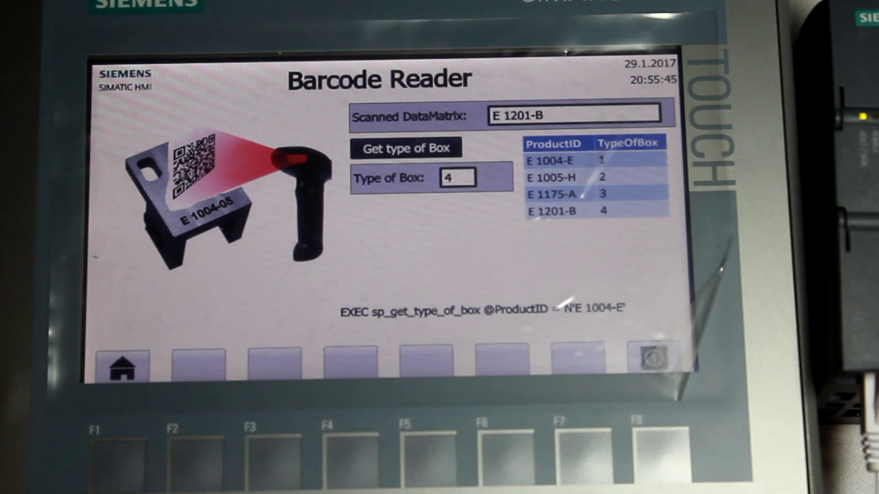
# - Look up box type 4 for E 1201-B, then delete the old ID back to 'E 1'
pyautogui.click(406, 148)
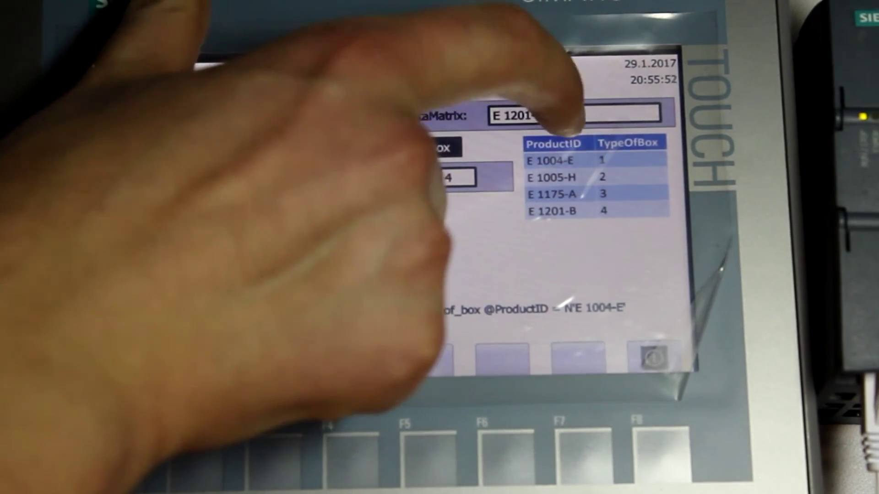
pyautogui.click(577, 114)
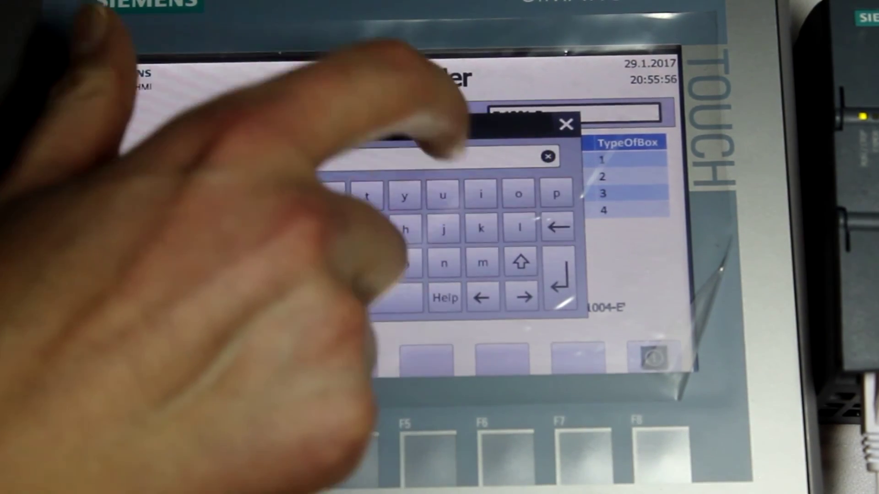
pyautogui.moveTo(391, 134); pyautogui.dragTo(323, 130)
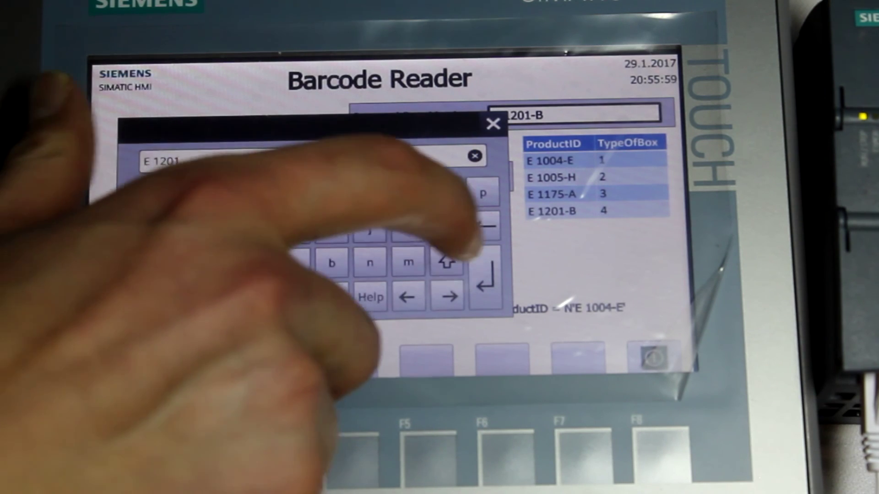
pyautogui.click(483, 227)
pyautogui.click(484, 227)
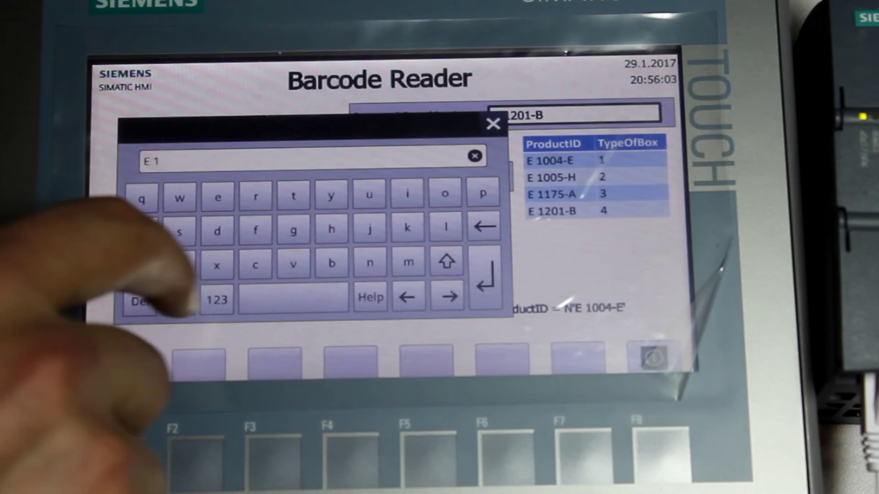
# - Complete the scanned DataMatrix ID as 'E 1005-H' and confirm it
pyautogui.click(214, 299)
pyautogui.click(483, 194)
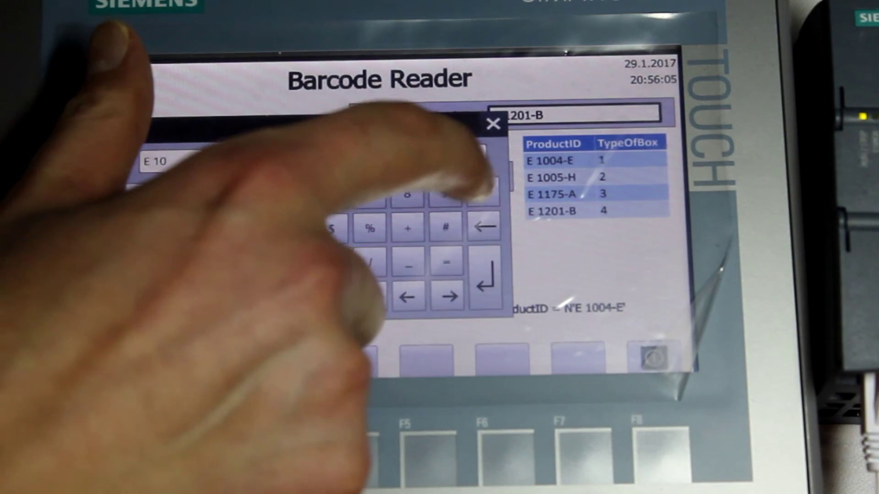
pyautogui.click(294, 195)
pyautogui.write('05')
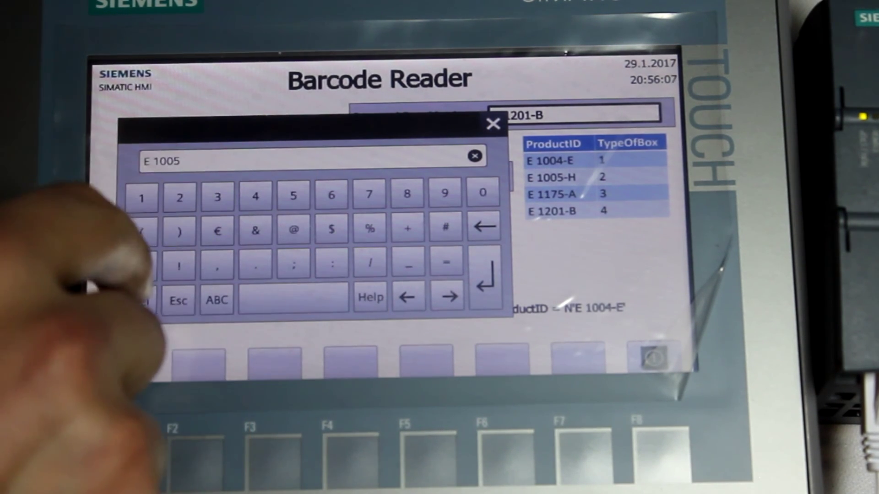
pyautogui.click(141, 264)
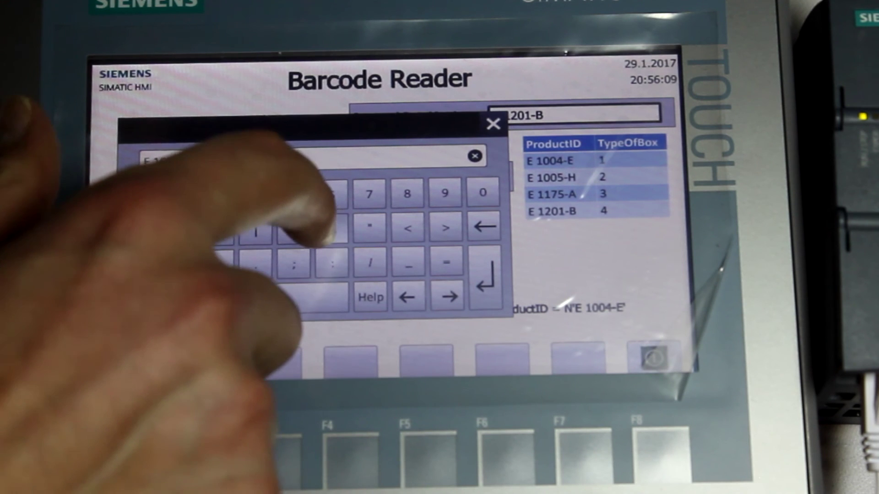
pyautogui.click(141, 264)
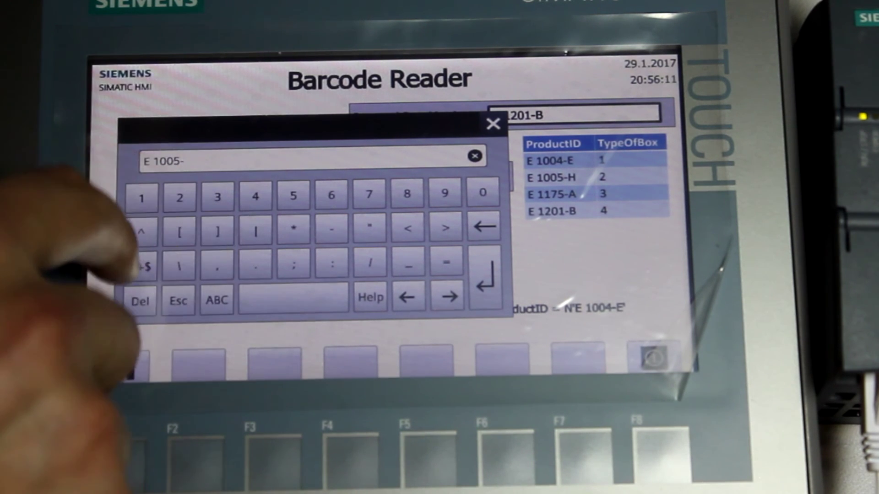
pyautogui.click(218, 300)
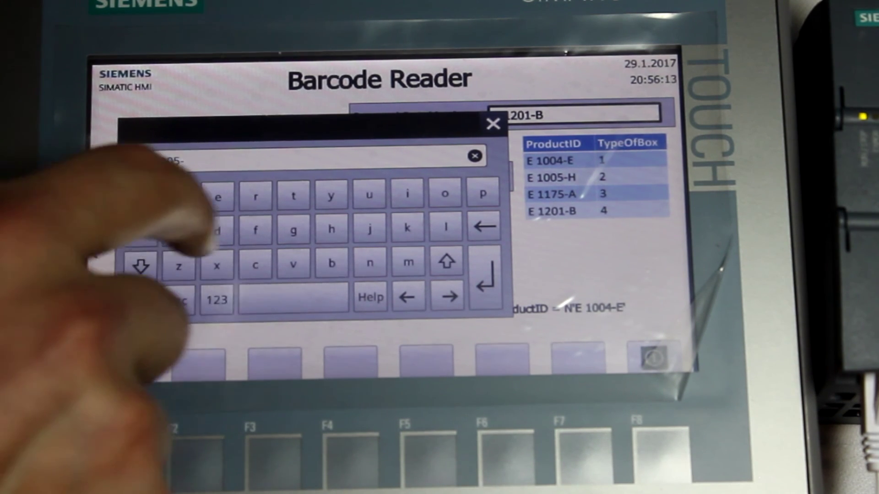
pyautogui.click(141, 264)
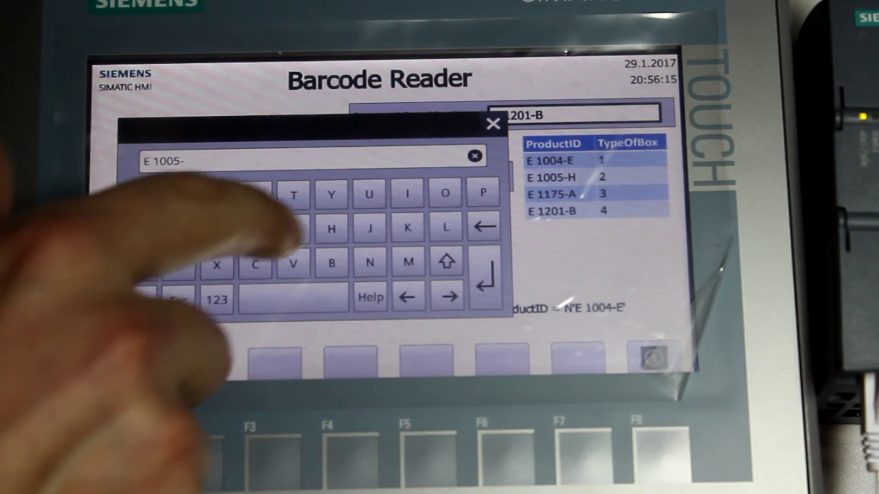
pyautogui.click(331, 228)
pyautogui.click(485, 279)
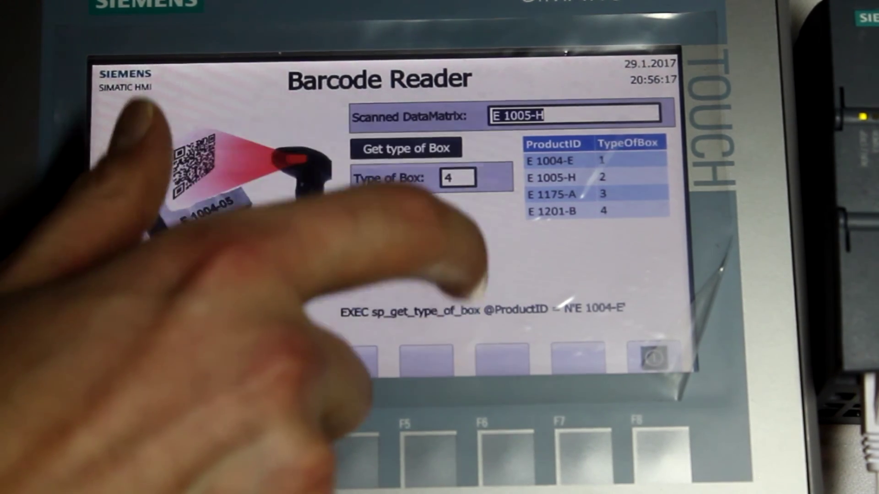
# - Get E 1005-H's box type with Get type of Box, confirm it shows 2, then press Home
pyautogui.click(406, 148)
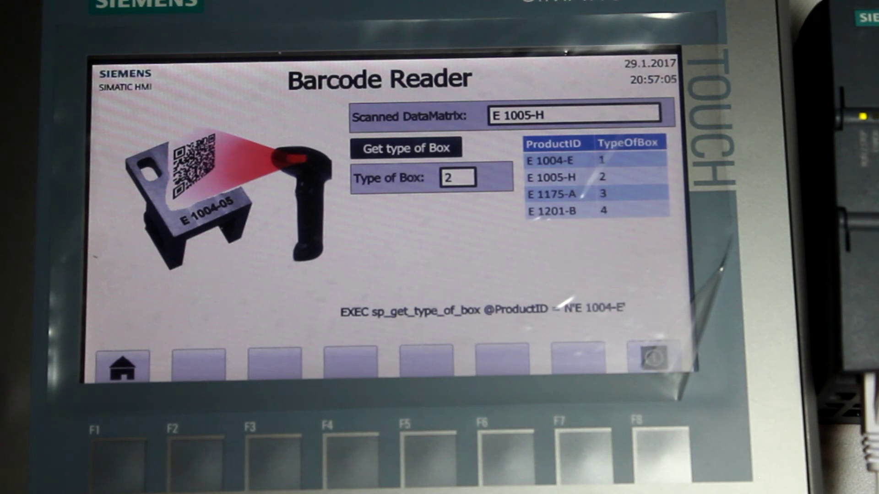
pyautogui.click(123, 368)
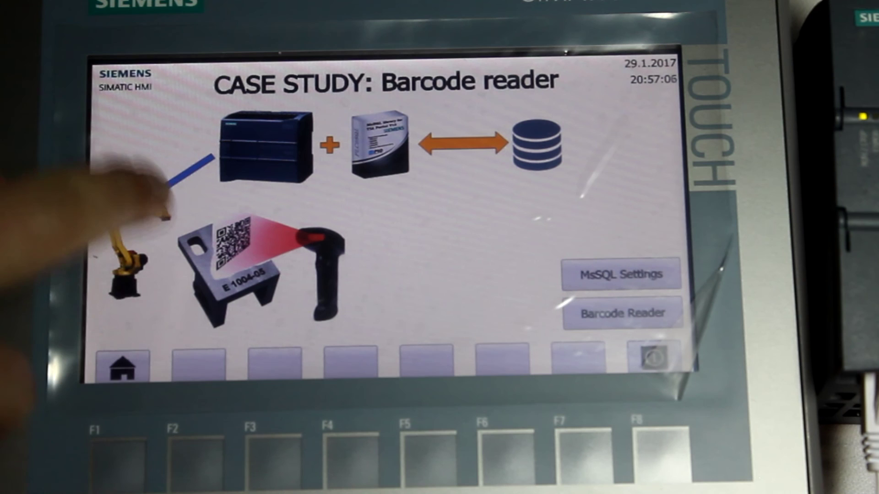